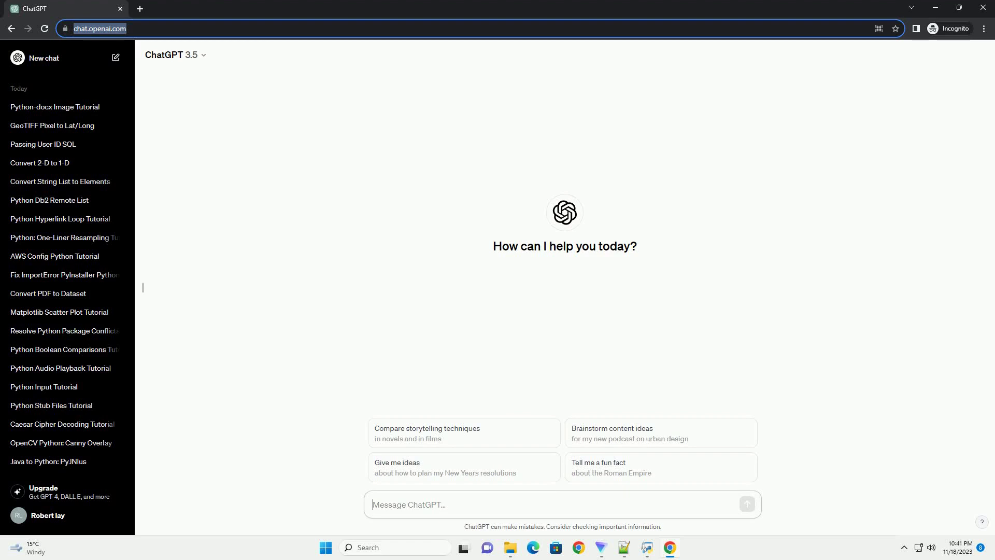
{"action": "type", "text": "write an informative tutorial about How to Extract the second word for each element in a string. (Python) with co"}
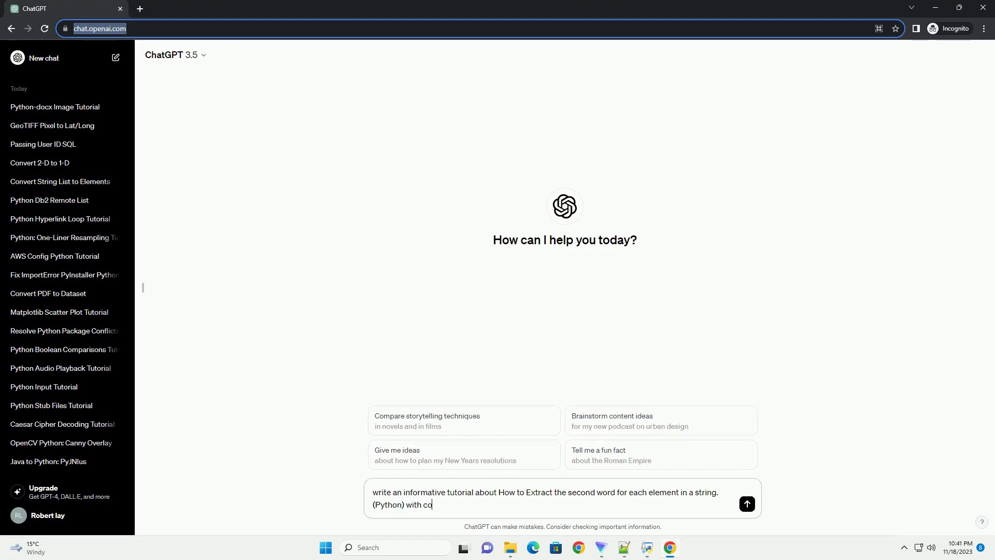
{"action": "type", "text": "de example"}
- Submit the request for a Python tutorial on extracting the second word from each string element
{"action": "key", "text": "Return"}
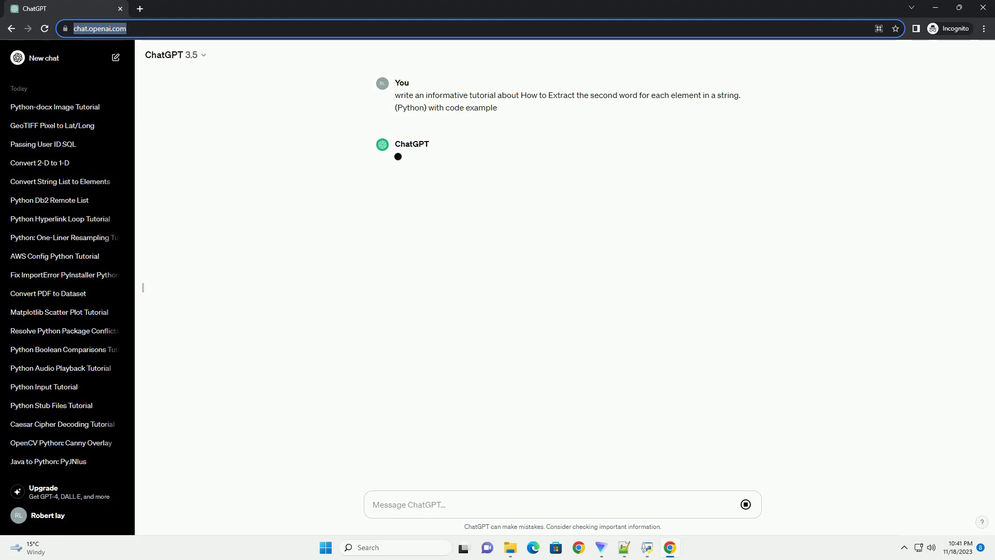